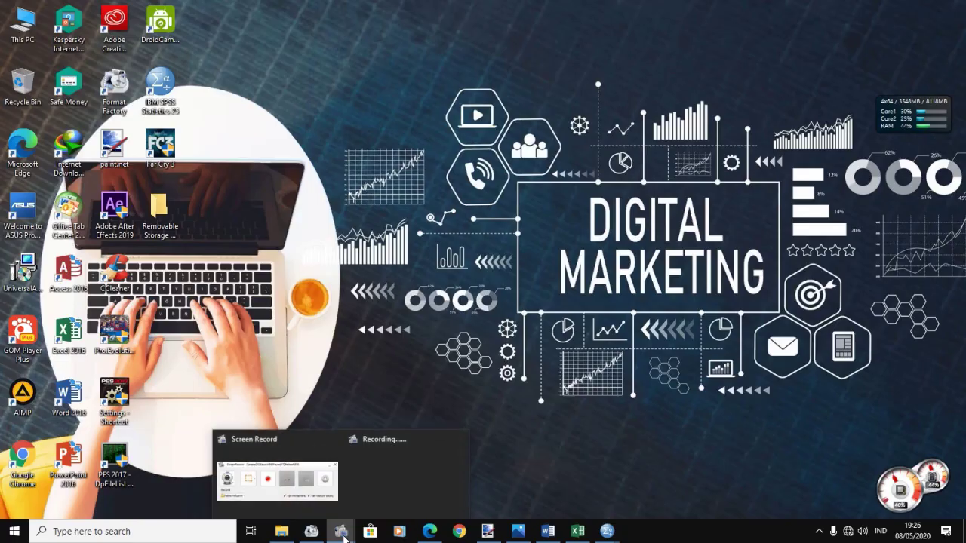
Switch to Excel to show the Book1 survey data, and minimize the Screen Record window.
{"action": "left_click", "coordinate": [276, 475]}
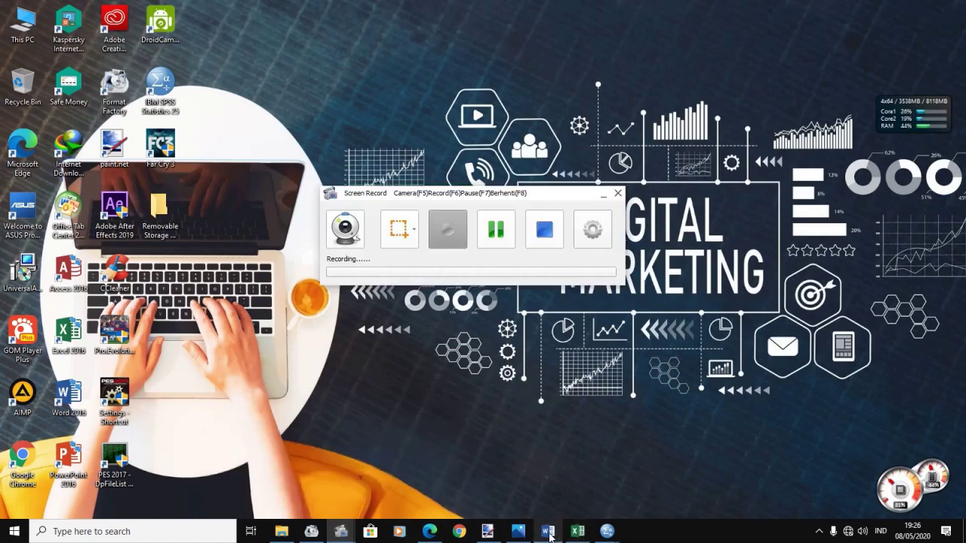
{"action": "mouse_move", "coordinate": [554, 535]}
{"action": "left_click", "coordinate": [545, 479]}
{"action": "left_click", "coordinate": [578, 532]}
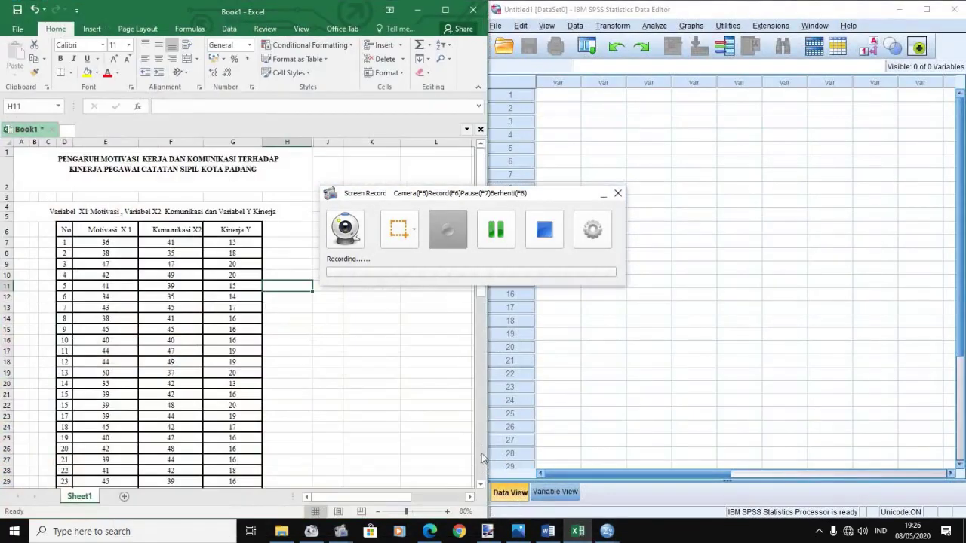
{"action": "left_click", "coordinate": [604, 196]}
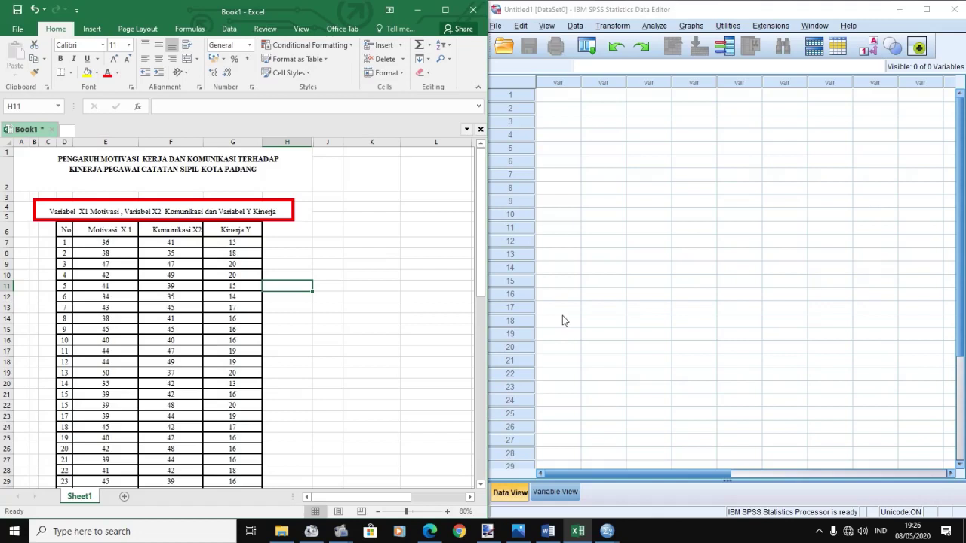
Switch to the SPSS Data Editor and define three variables named Motivasi, Komunikasi and Kinerja in Variable View.
{"action": "mouse_move", "coordinate": [608, 534]}
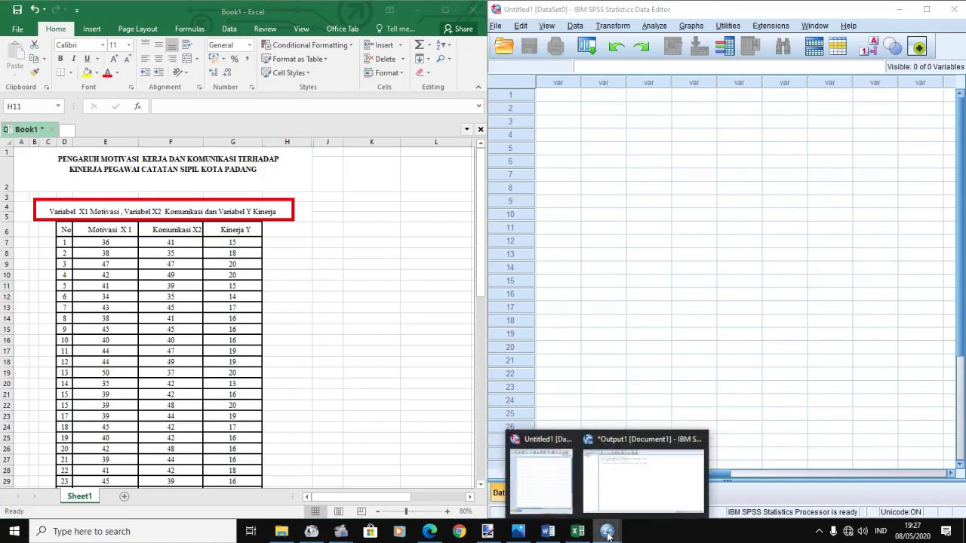
{"action": "left_click", "coordinate": [664, 327]}
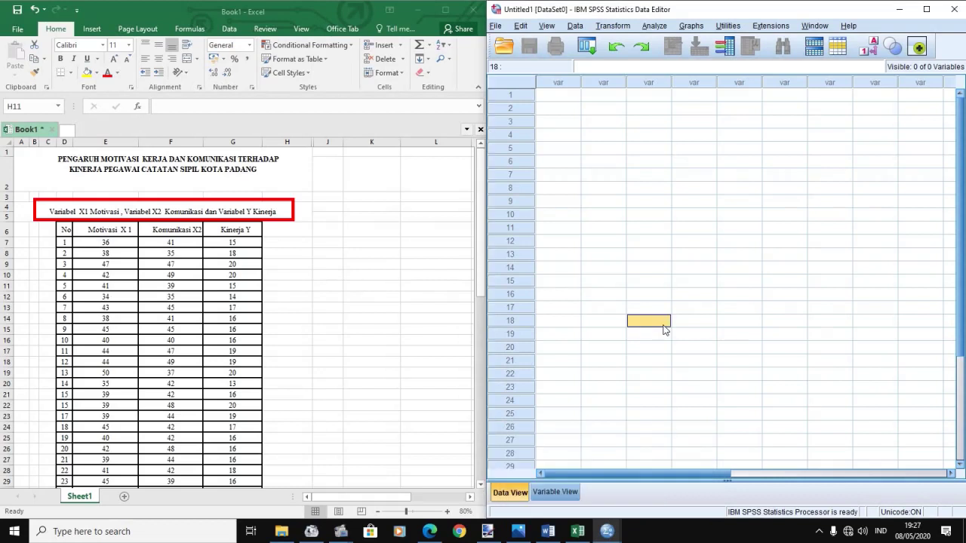
{"action": "left_click", "coordinate": [568, 96]}
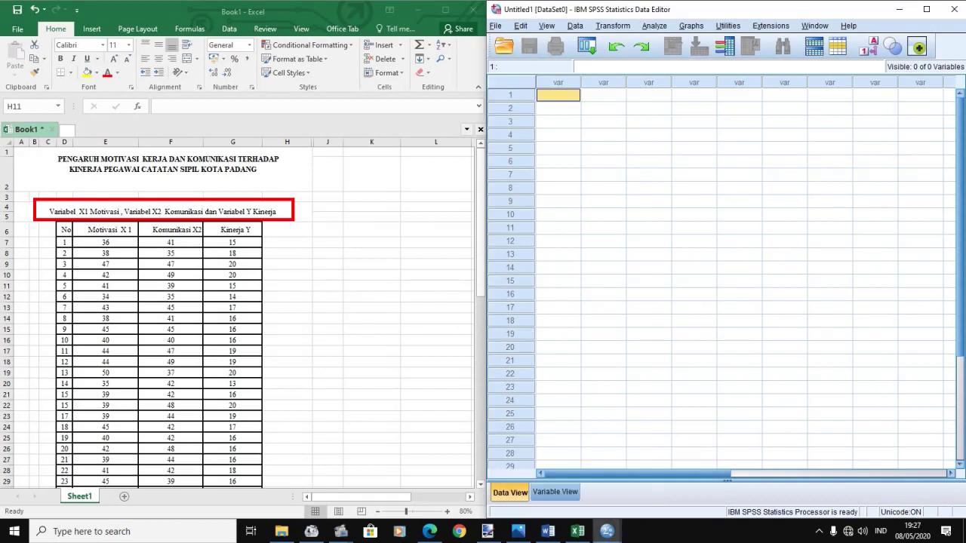
{"action": "left_click", "coordinate": [547, 492]}
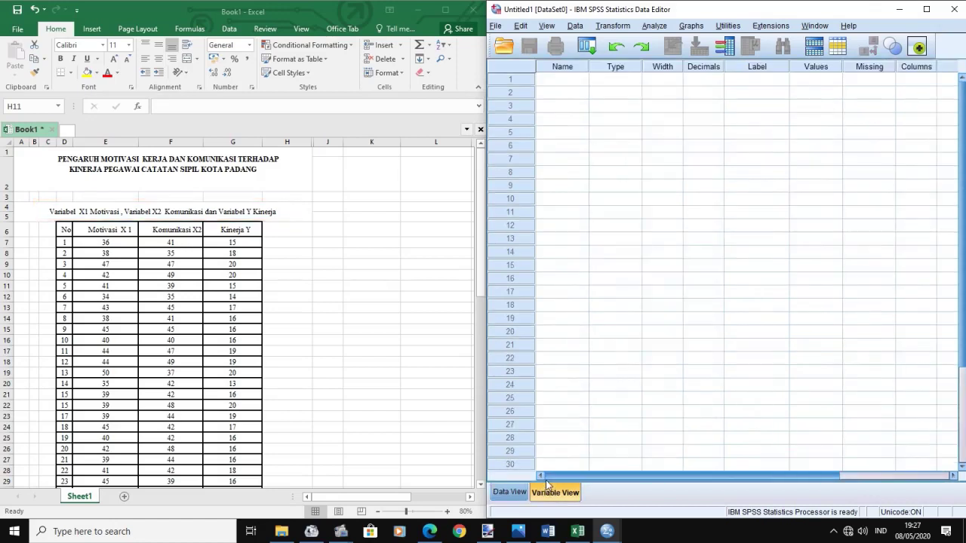
{"action": "left_click", "coordinate": [558, 79]}
{"action": "type", "text": "Motivasi"}
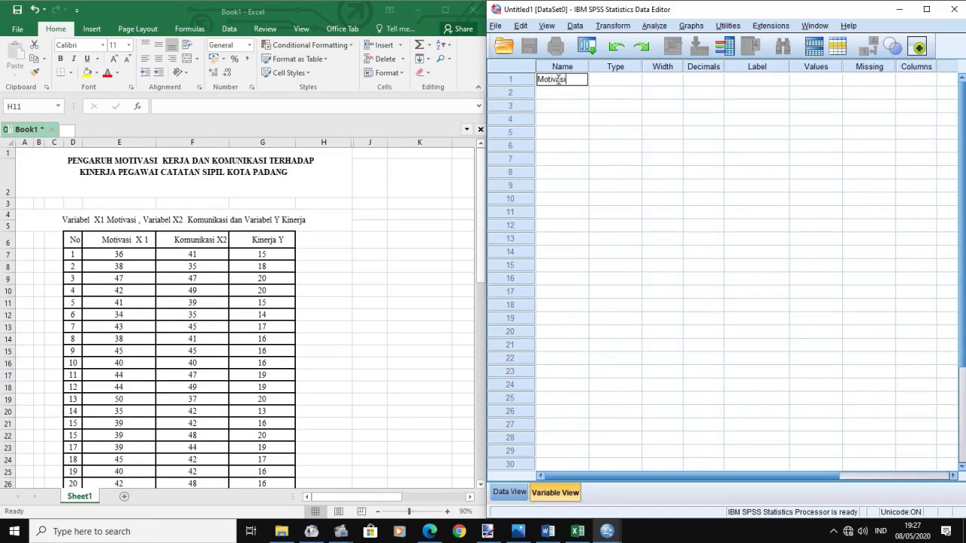
{"action": "key", "text": "Return"}
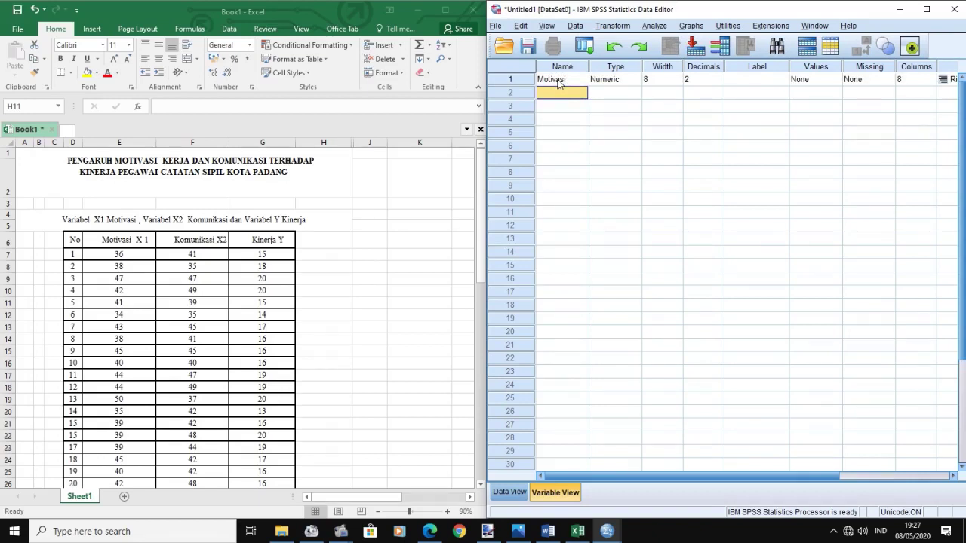
{"action": "type", "text": "Komunikasi"}
{"action": "key", "text": "Return"}
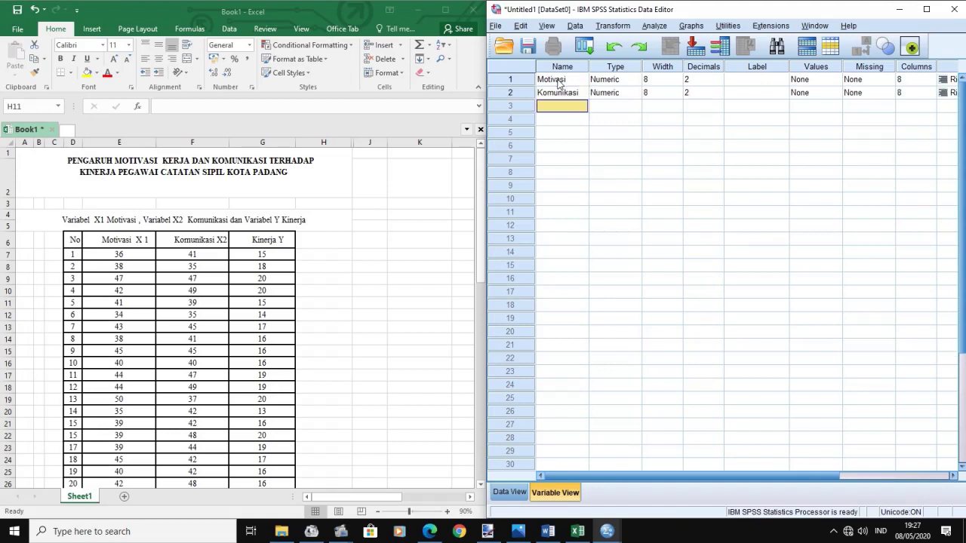
{"action": "type", "text": "Kinerj"}
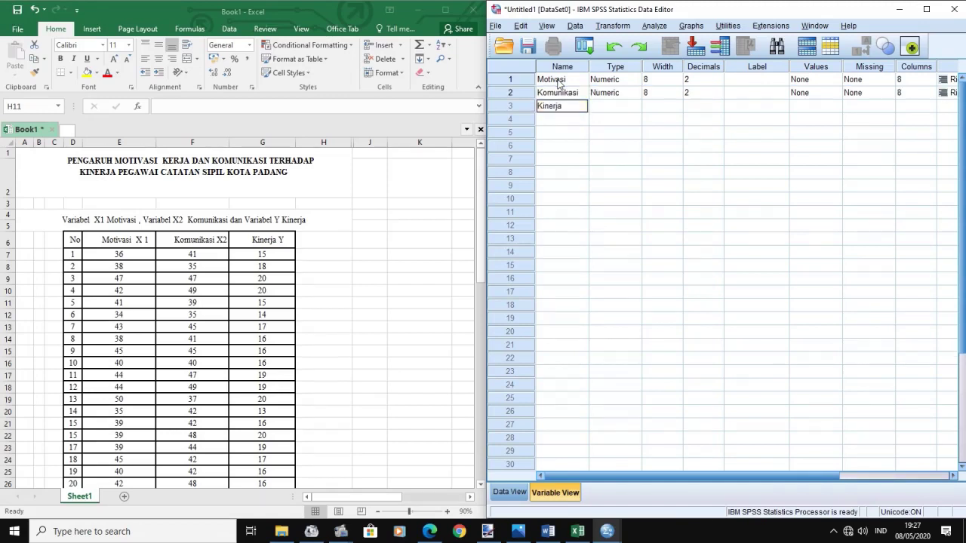
{"action": "type", "text": "a"}
{"action": "key", "text": "Return"}
Label Motivasi as X1, Komunikasi as X2 and Kinerja as Y, and return to Data View.
{"action": "left_click", "coordinate": [737, 80]}
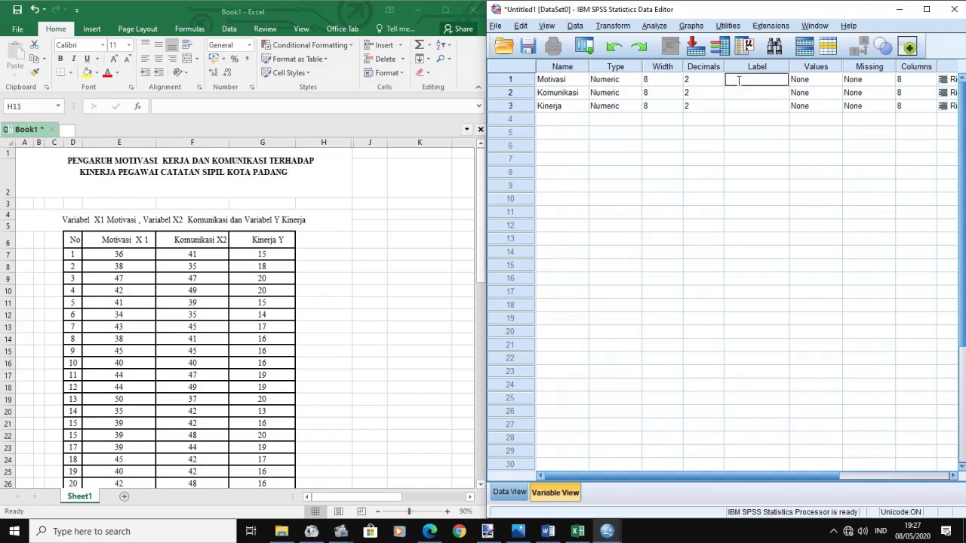
{"action": "type", "text": "X1"}
{"action": "key", "text": "BackSpace"}
{"action": "key", "text": "BackSpace"}
{"action": "type", "text": "X1"}
{"action": "key", "text": "Return"}
{"action": "type", "text": "X2"}
{"action": "key", "text": "Return"}
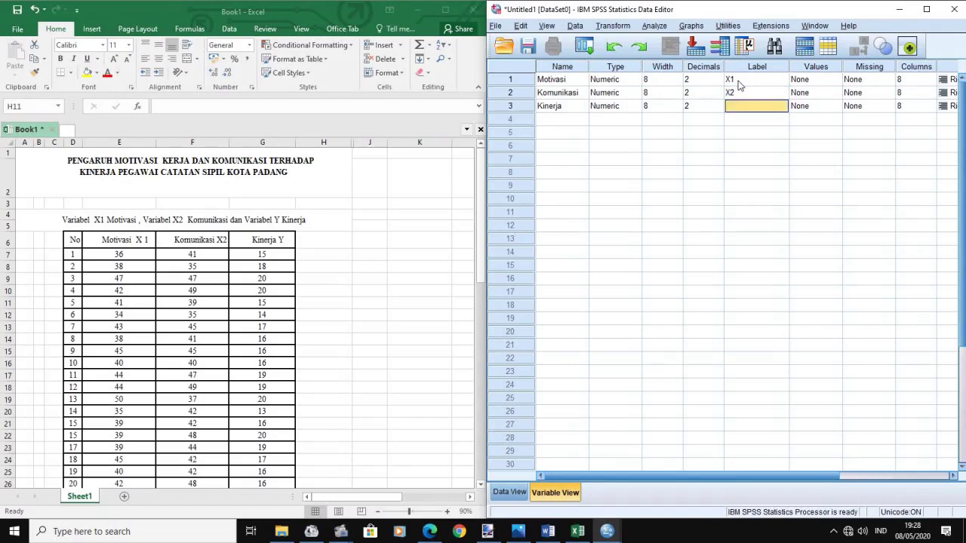
{"action": "type", "text": "X"}
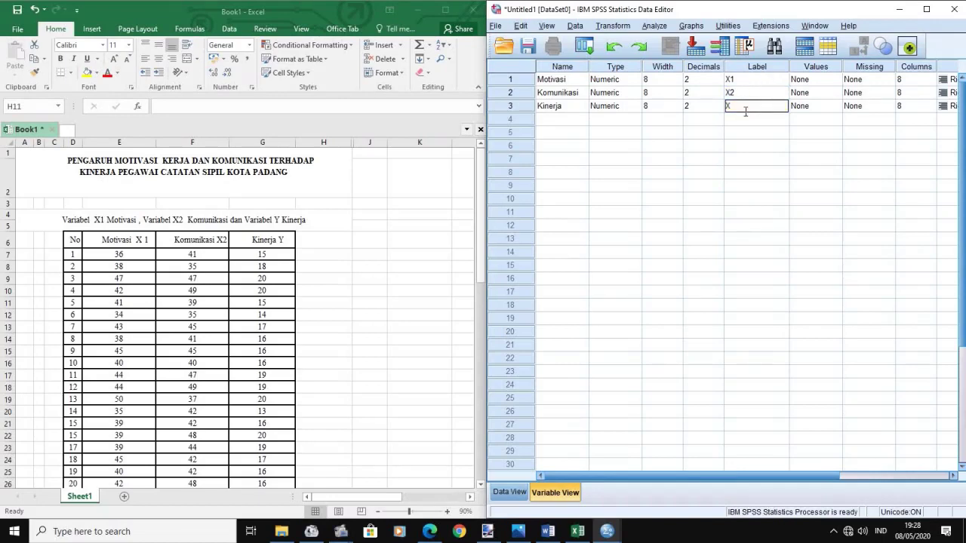
{"action": "left_click_drag", "start_coordinate": [737, 106], "coordinate": [719, 105]}
{"action": "type", "text": "Y"}
{"action": "key", "text": "Return"}
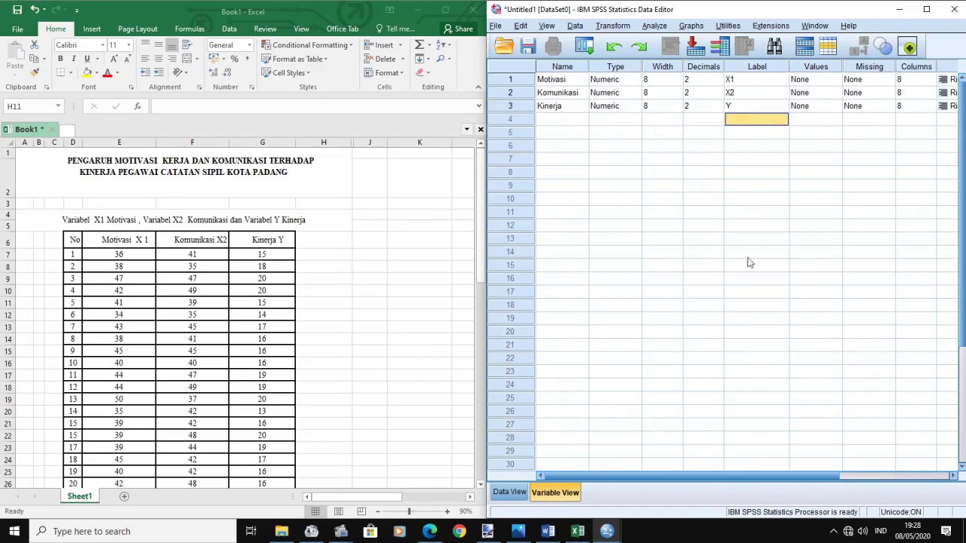
{"action": "mouse_move", "coordinate": [658, 477]}
{"action": "left_mouse_down"}
{"action": "mouse_move", "coordinate": [749, 475]}
{"action": "mouse_move", "coordinate": [651, 477]}
{"action": "left_mouse_up"}
{"action": "left_click", "coordinate": [510, 493]}
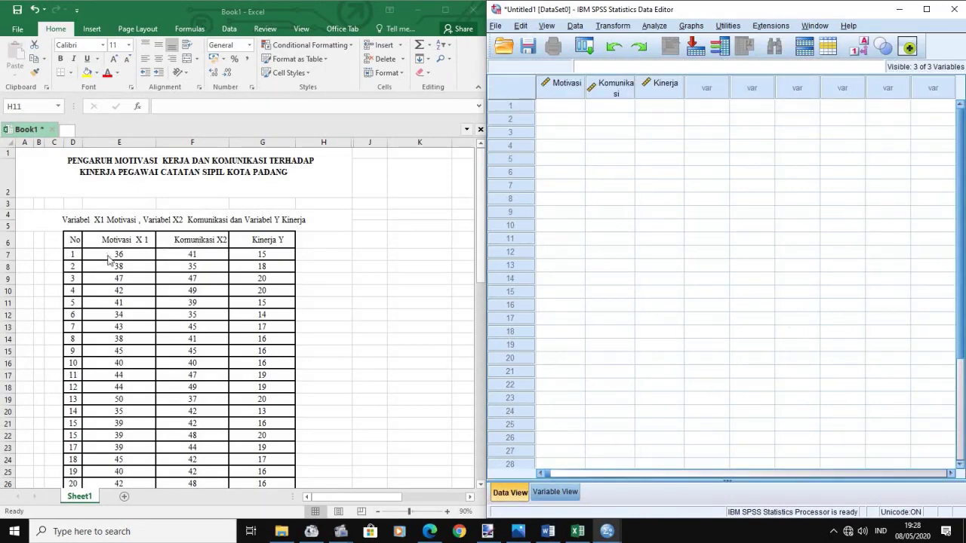
In Excel, copy the Motivasi, Komunikasi and Kinerja values of respondents 1 to 50 (E7:G56), without headers or the number column.
{"action": "left_click", "coordinate": [480, 236]}
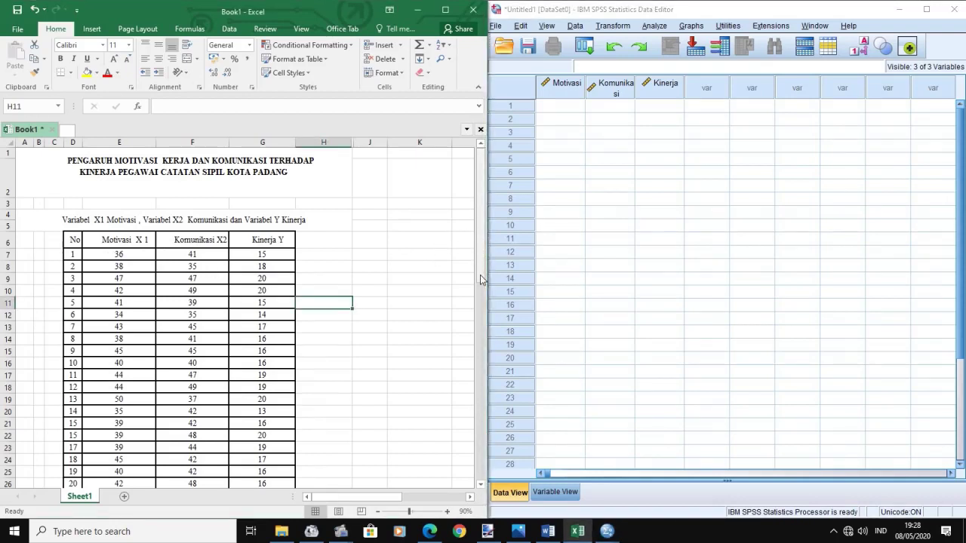
{"action": "left_click_drag", "start_coordinate": [483, 267], "coordinate": [482, 427]}
{"action": "scroll", "coordinate": [408, 419], "scroll_direction": "down", "scroll_amount": 1}
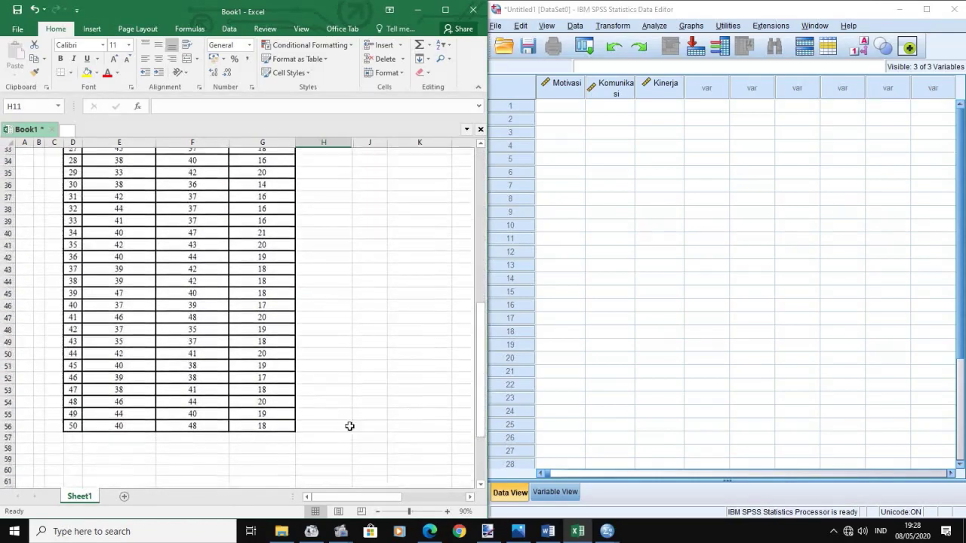
{"action": "left_click", "coordinate": [72, 419]}
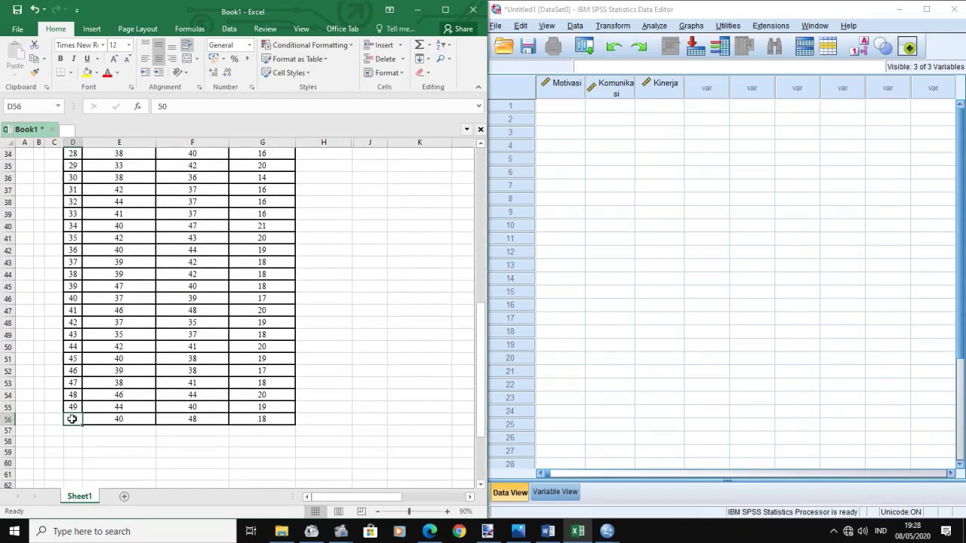
{"action": "left_click_drag", "start_coordinate": [480, 403], "coordinate": [480, 247]}
{"action": "left_click_drag", "start_coordinate": [131, 243], "coordinate": [243, 456]}
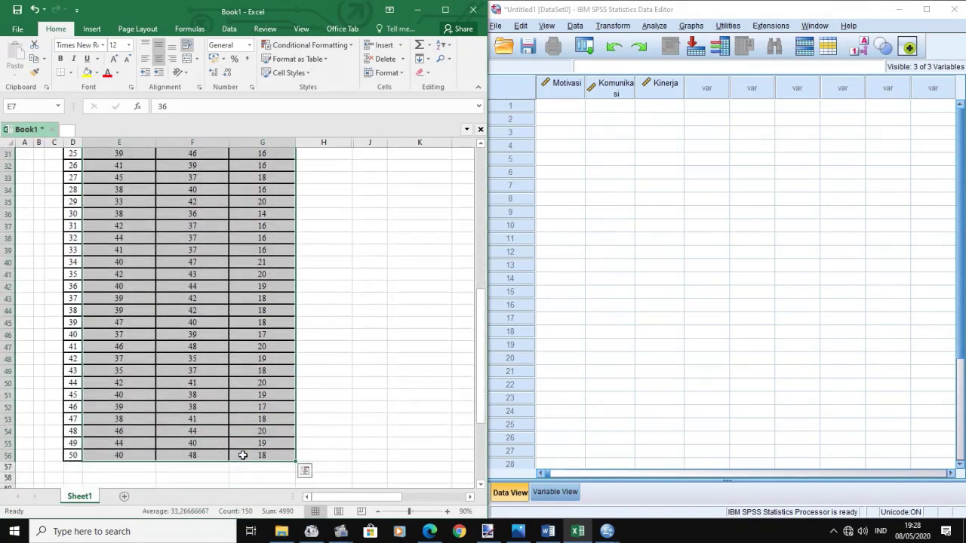
{"action": "right_click", "coordinate": [221, 406]}
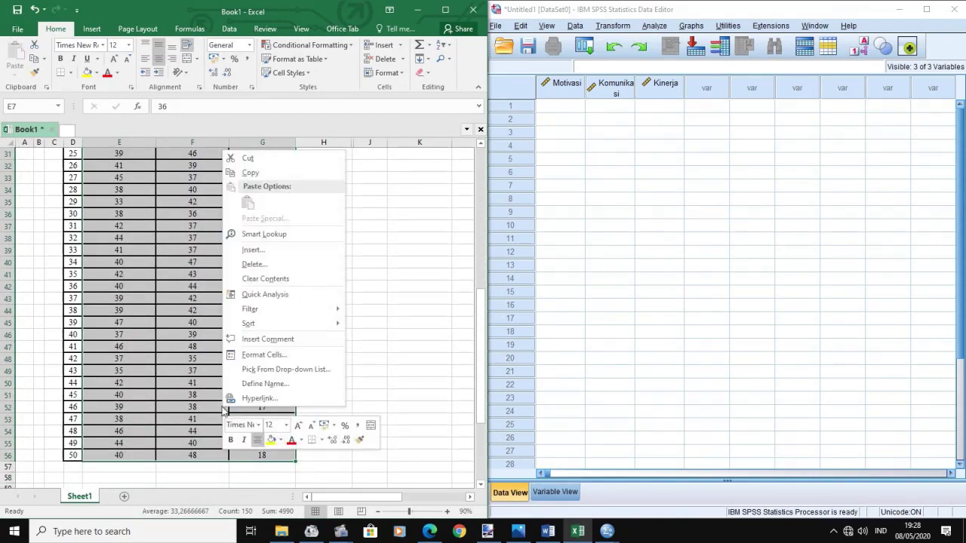
{"action": "left_click", "coordinate": [267, 176]}
{"action": "scroll", "coordinate": [339, 174], "scroll_direction": "up", "scroll_amount": 10}
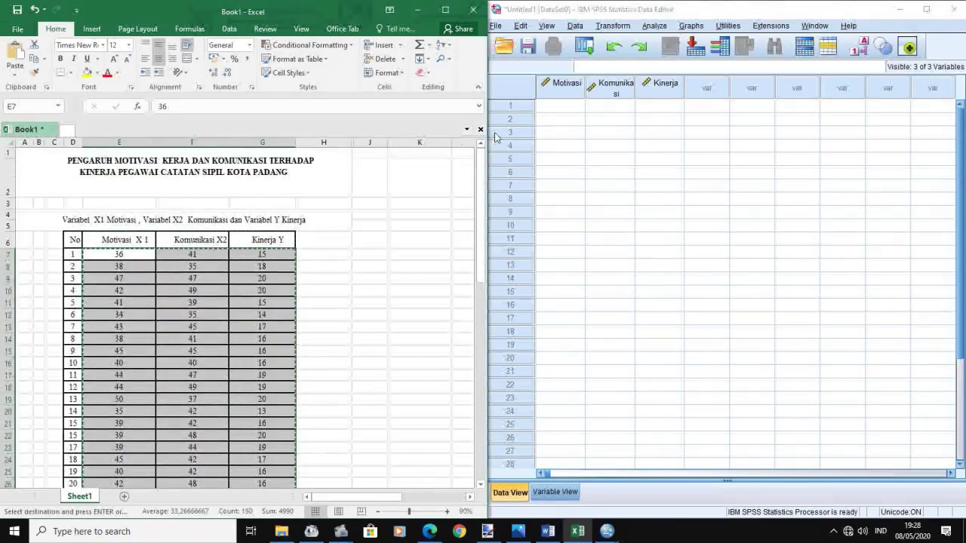
Paste the copied values into the SPSS data grid, starting at row 1 of the Motivasi variable.
{"action": "left_click", "coordinate": [567, 107]}
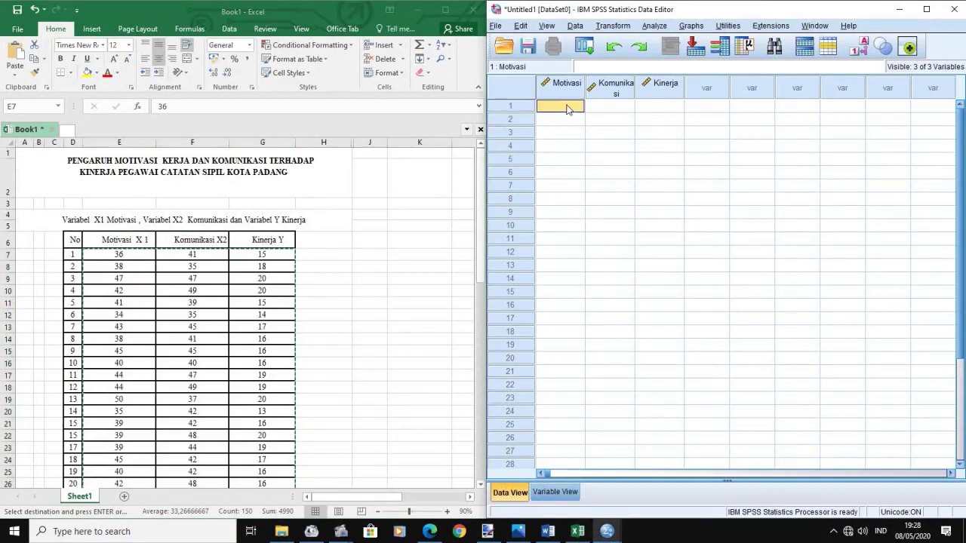
{"action": "right_click", "coordinate": [568, 108]}
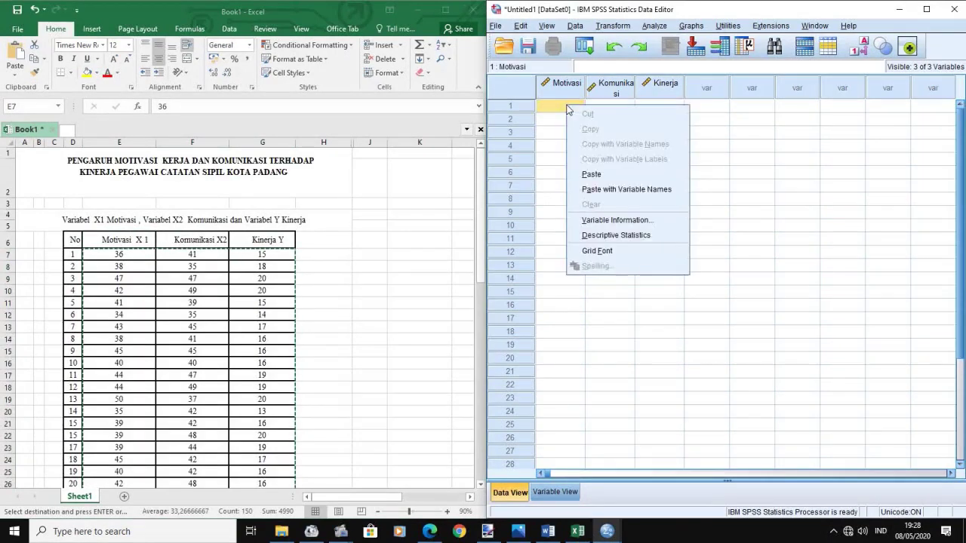
{"action": "left_click", "coordinate": [591, 175]}
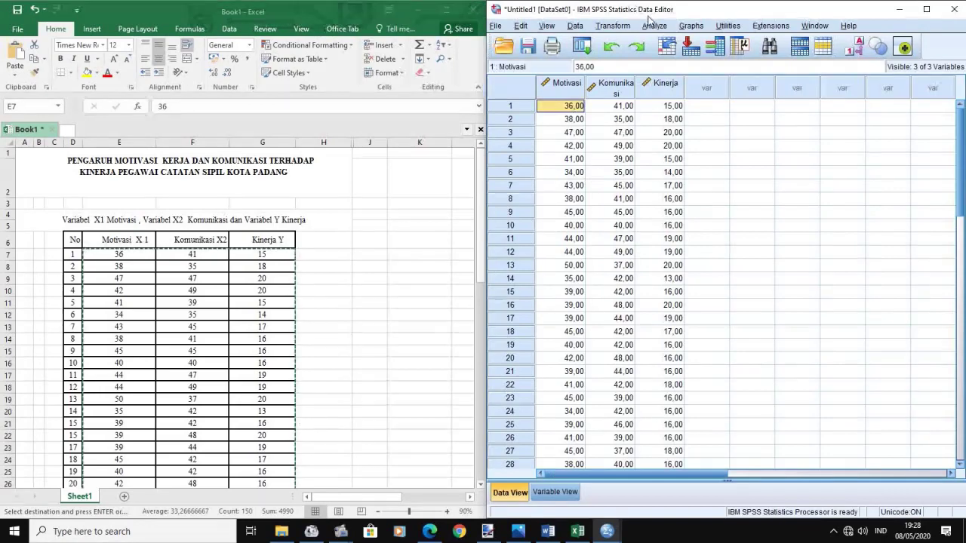
Set up a linear regression with Y [Kinerja] as dependent and X1 [Motivasi] and X2 [Komunikasi] as independent variables.
{"action": "left_click", "coordinate": [653, 27]}
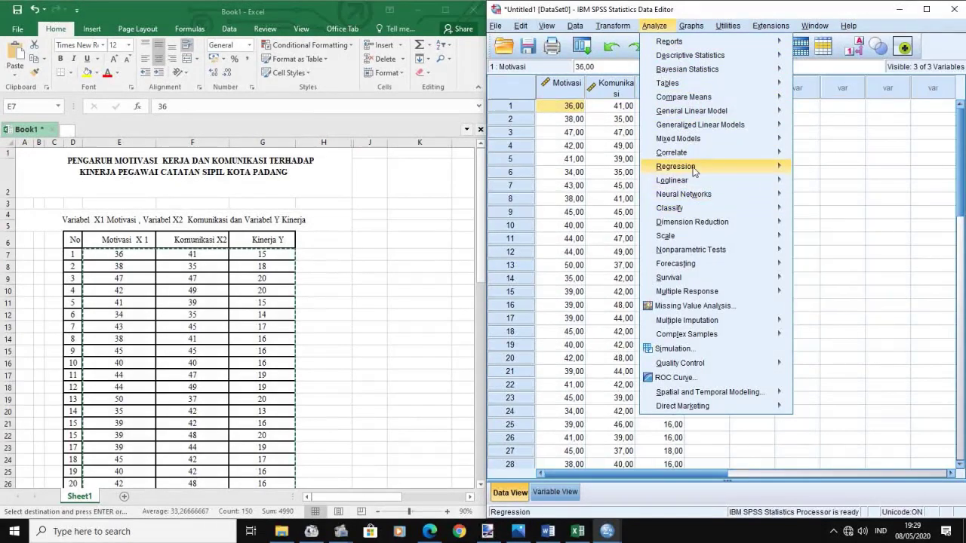
{"action": "mouse_move", "coordinate": [693, 169]}
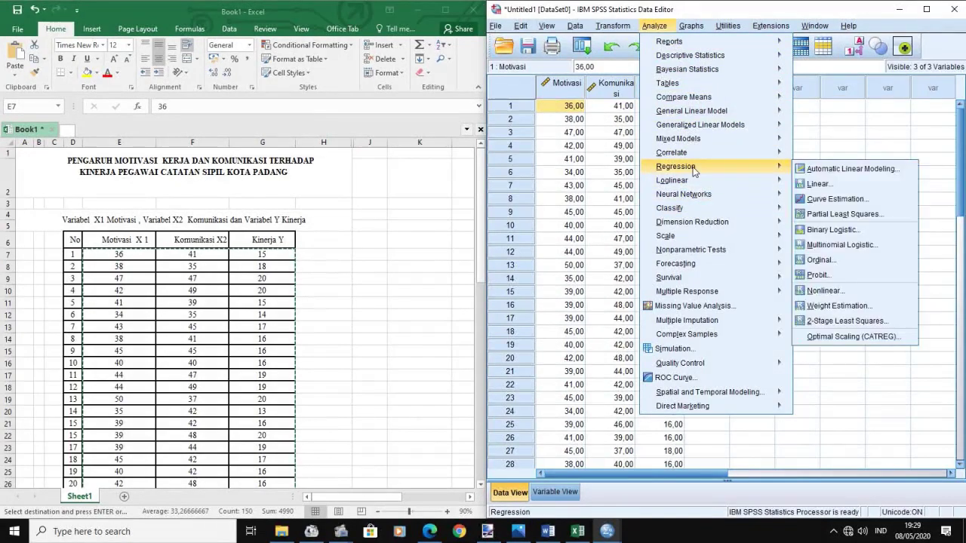
{"action": "left_click", "coordinate": [828, 184]}
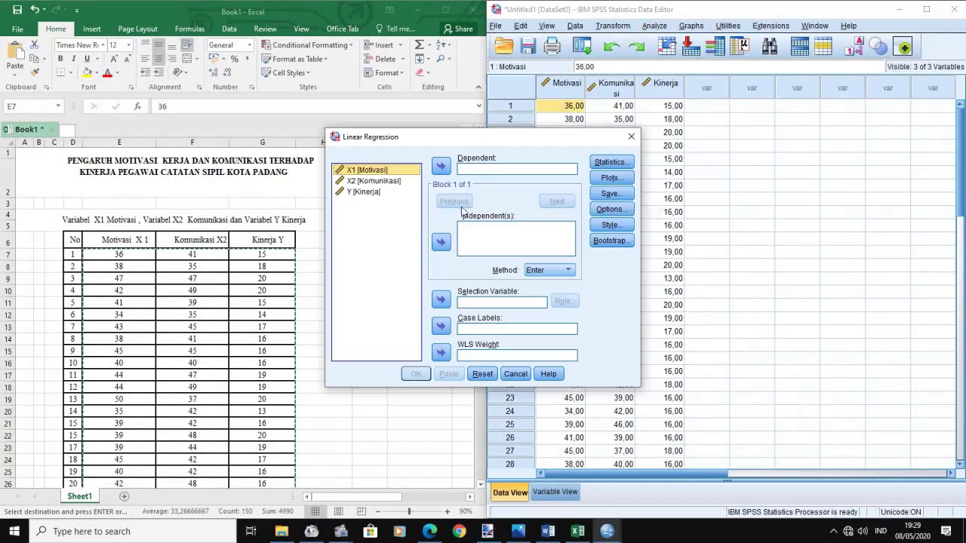
{"action": "left_click", "coordinate": [372, 194]}
{"action": "left_click", "coordinate": [441, 166]}
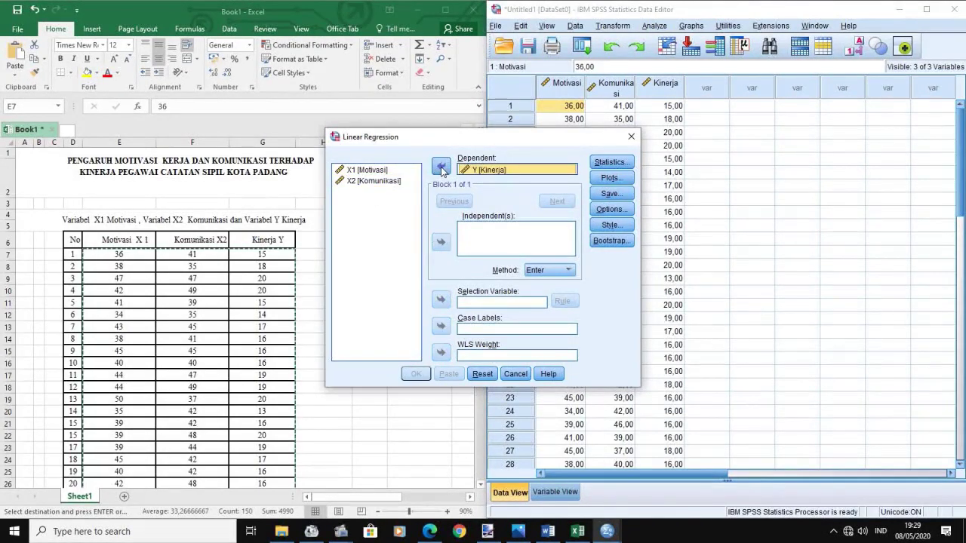
{"action": "left_click", "coordinate": [381, 170]}
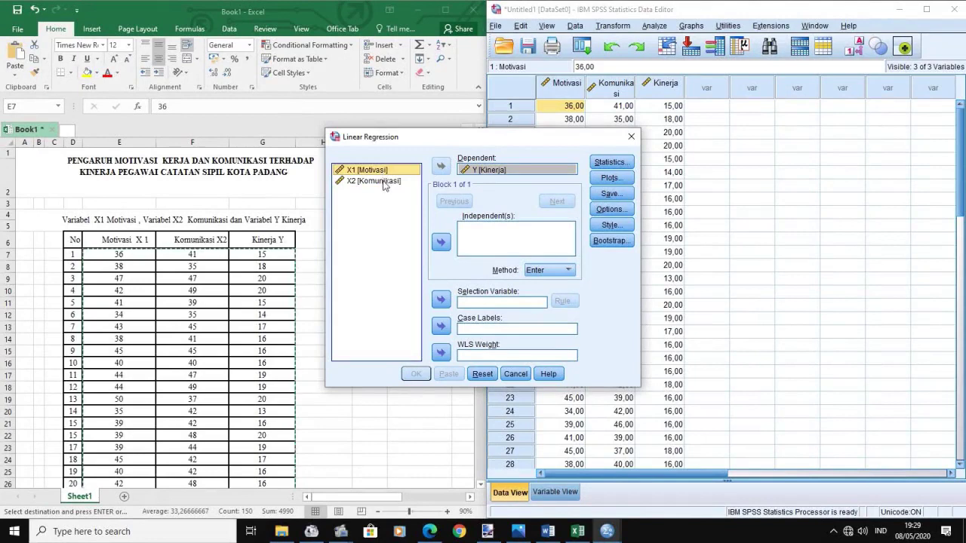
{"action": "left_click", "coordinate": [383, 182], "text": "shift"}
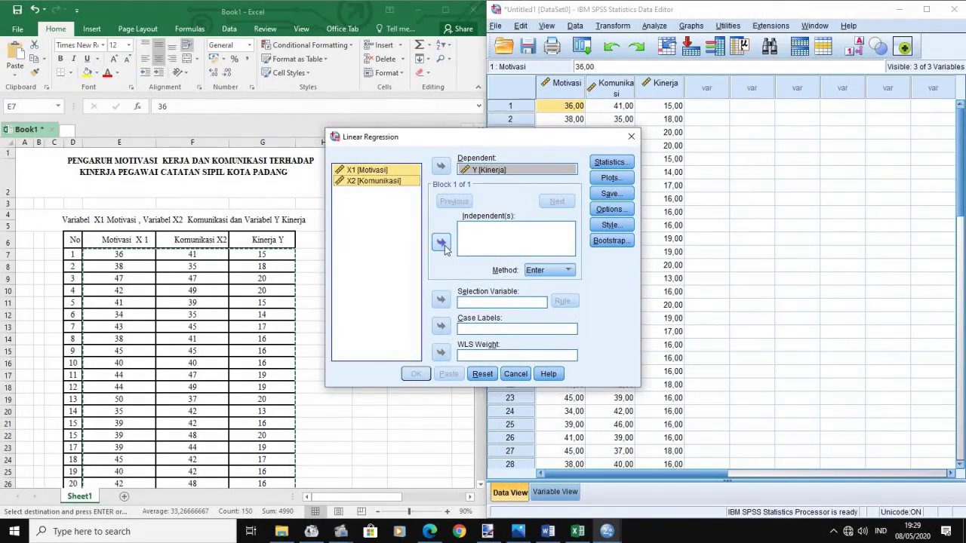
{"action": "left_click", "coordinate": [442, 242]}
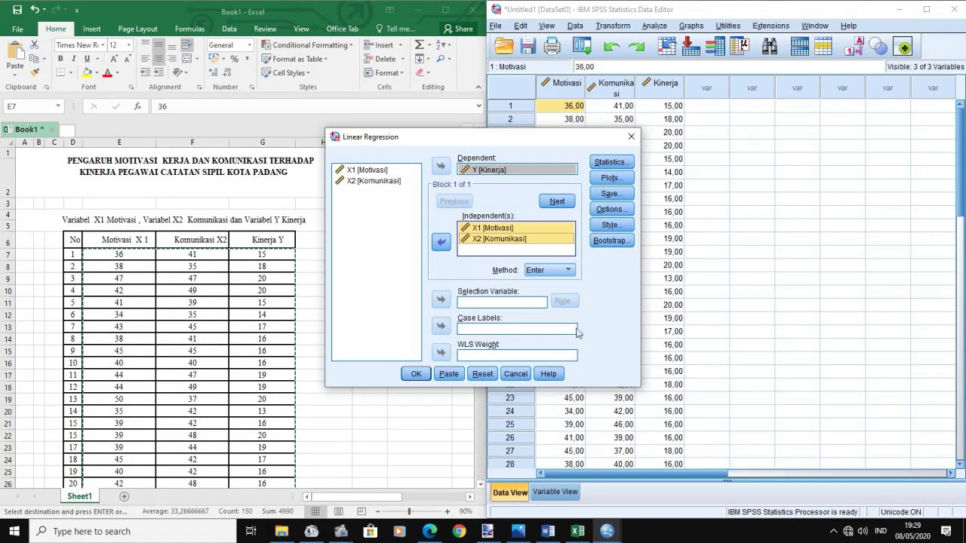
Run the linear regression and show its output down to the Coefficients table.
{"action": "left_click", "coordinate": [413, 375]}
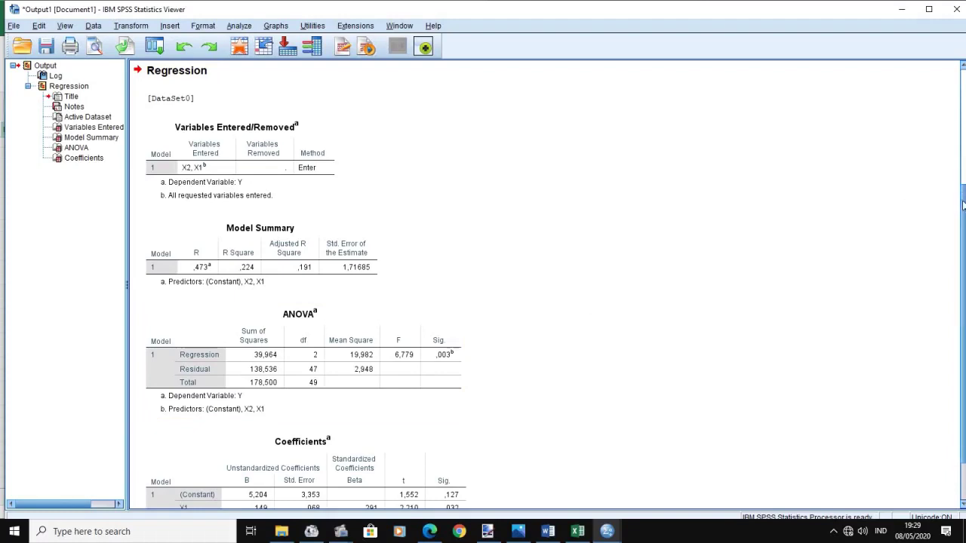
{"action": "left_click", "coordinate": [961, 504]}
{"action": "left_click", "coordinate": [962, 505]}
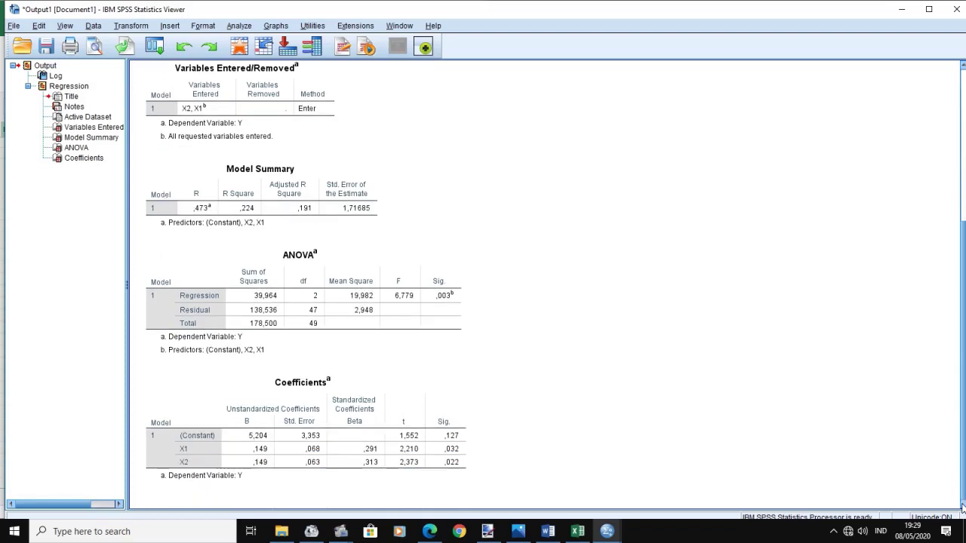